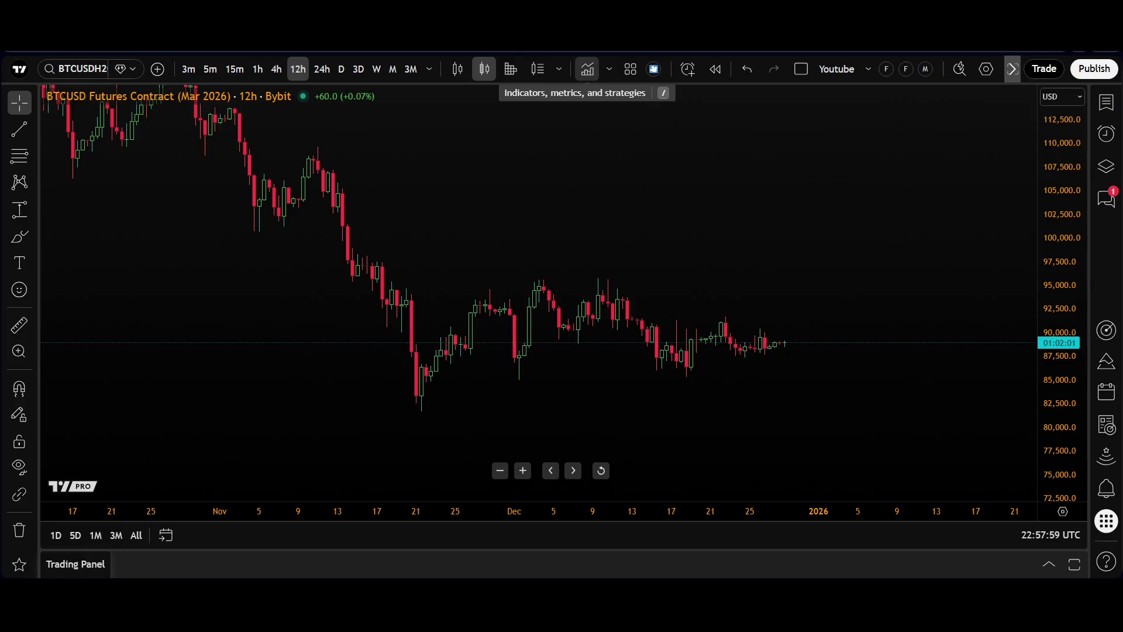
Add the Crypto Open Interest indicator to the 12h BTCUSD futures chart
left_click(587, 69)
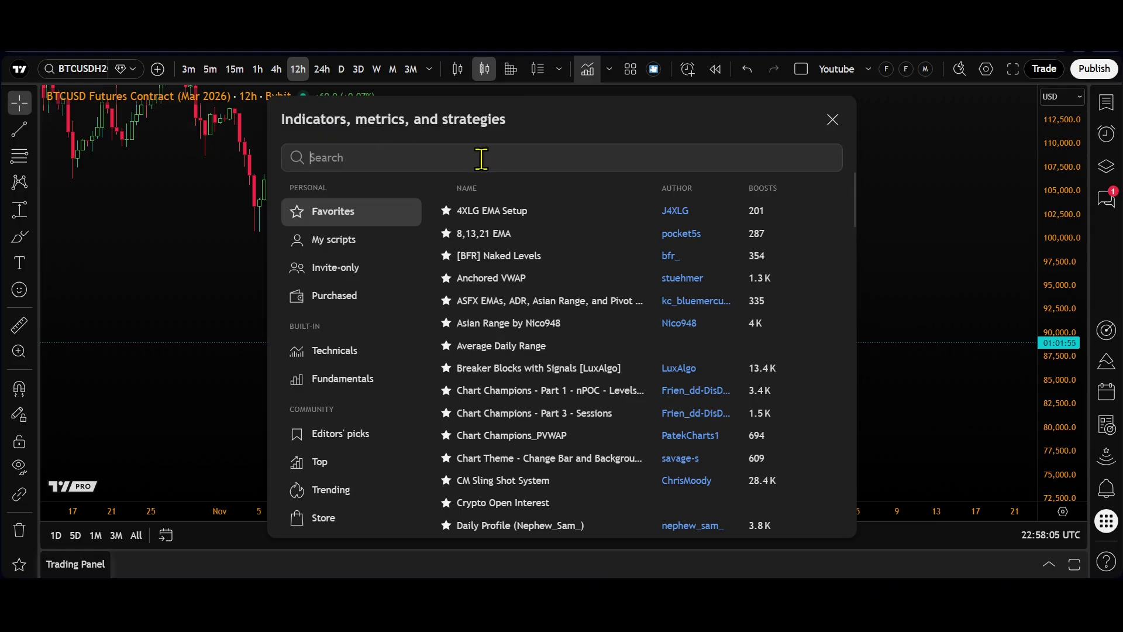
type("crypto")
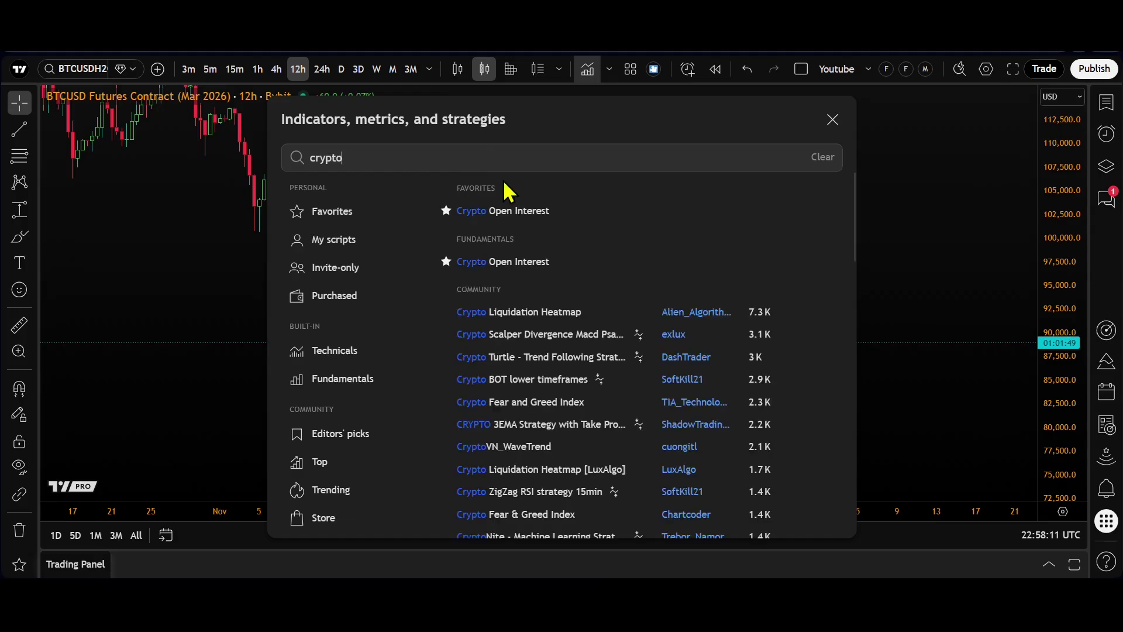
left_click(518, 223)
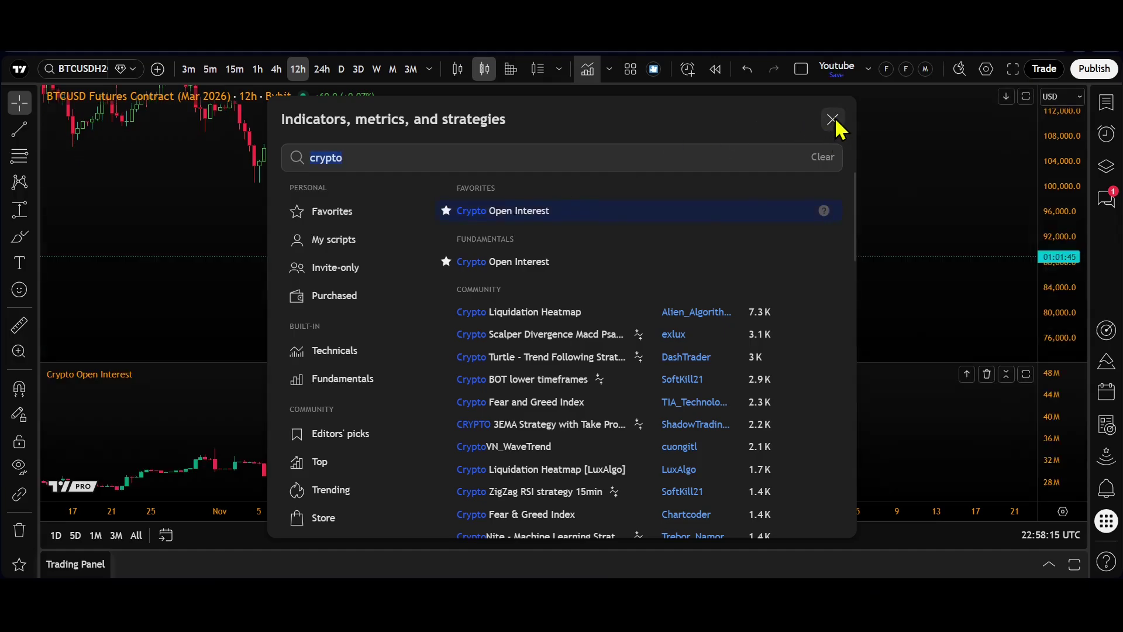
left_click(833, 121)
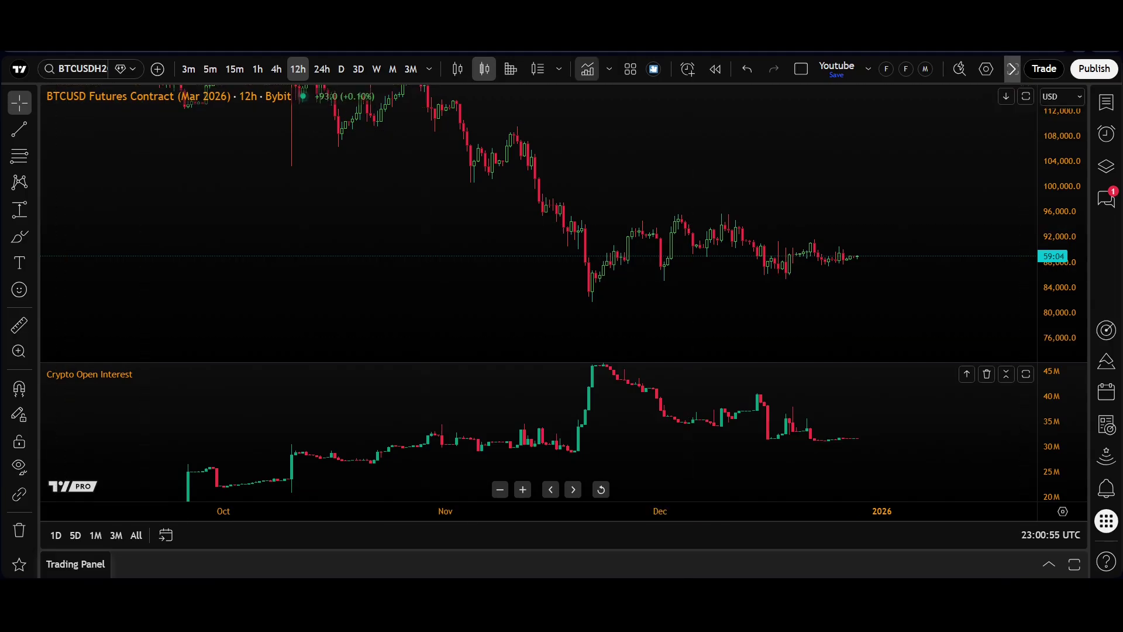
Compare the price swings from late November to mid-December with the Crypto Open Interest readings on the 12h chart
left_click(587, 69)
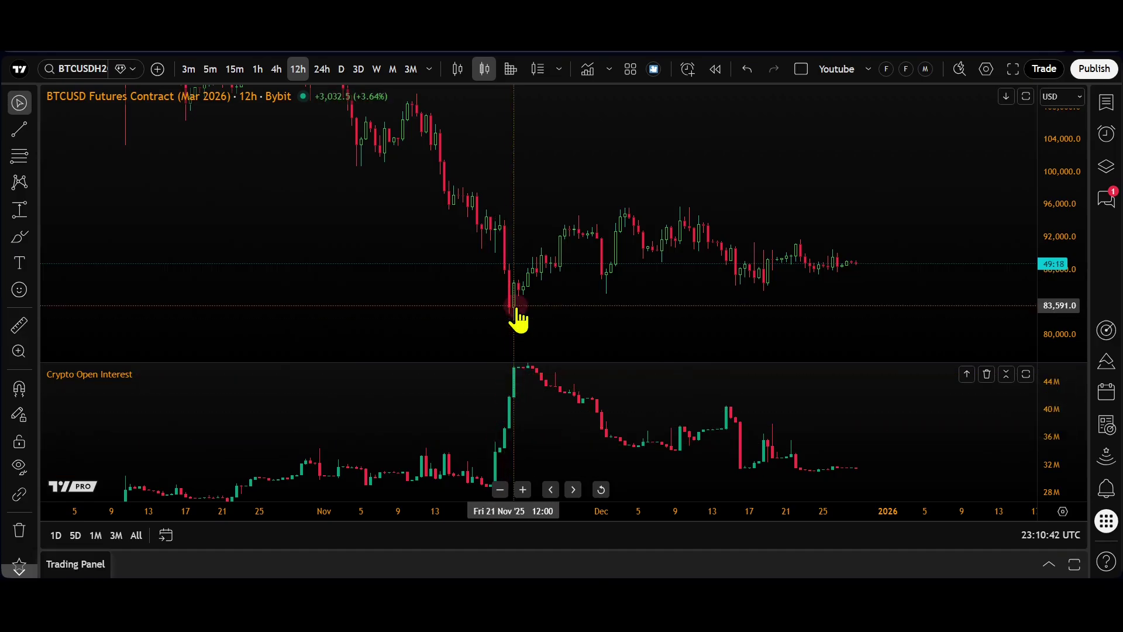
left_click(571, 228)
left_click(543, 376)
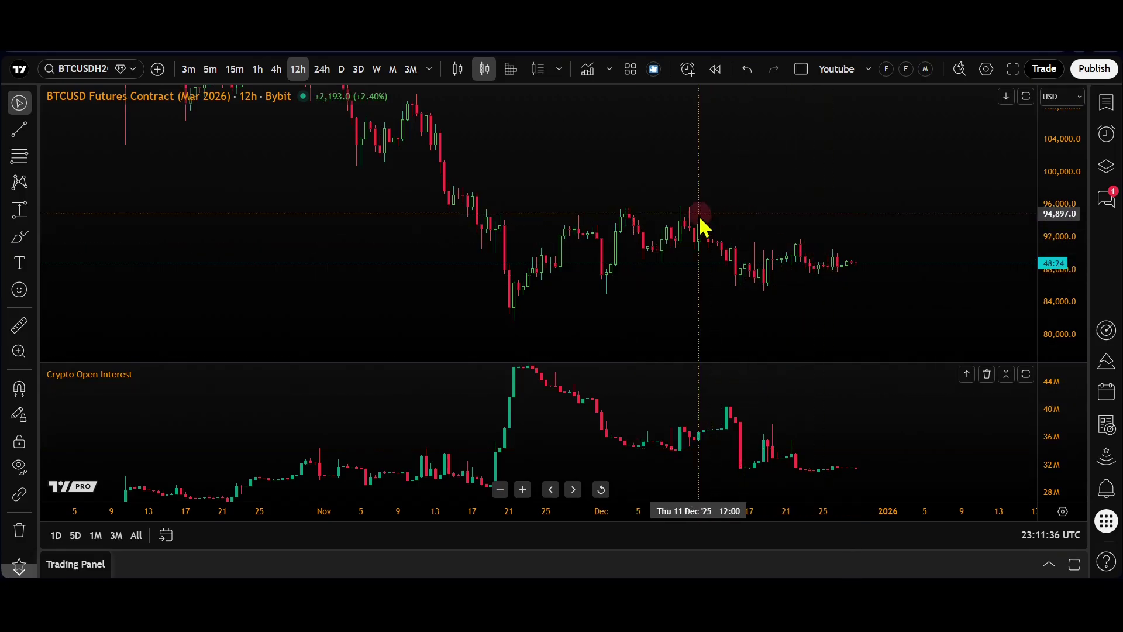
left_click(720, 231)
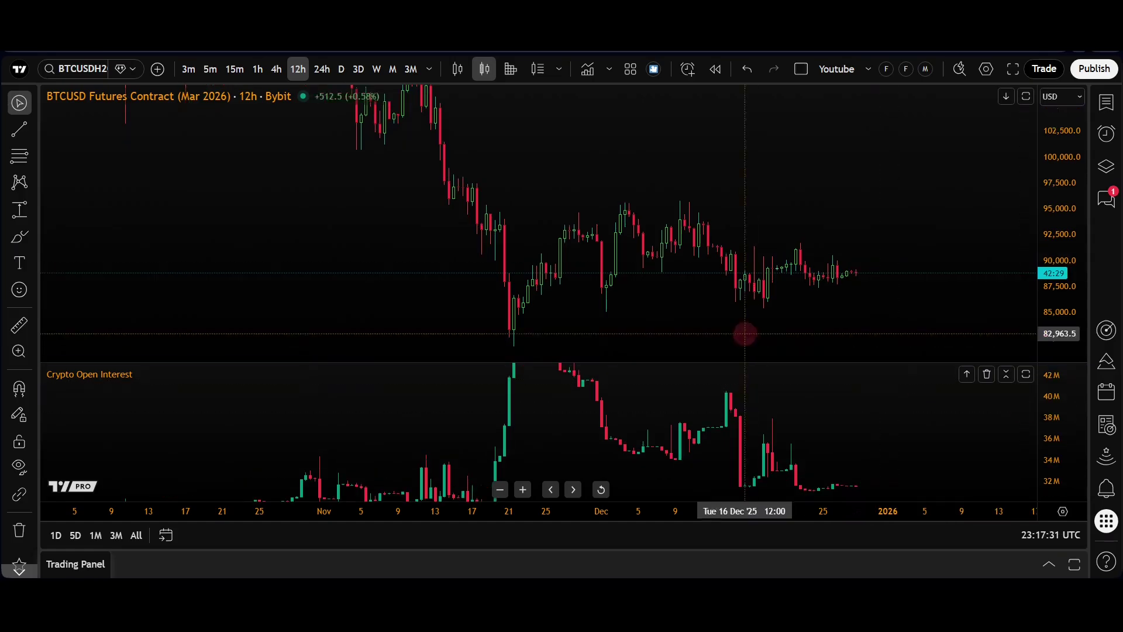
left_click_drag(745, 333, 713, 266)
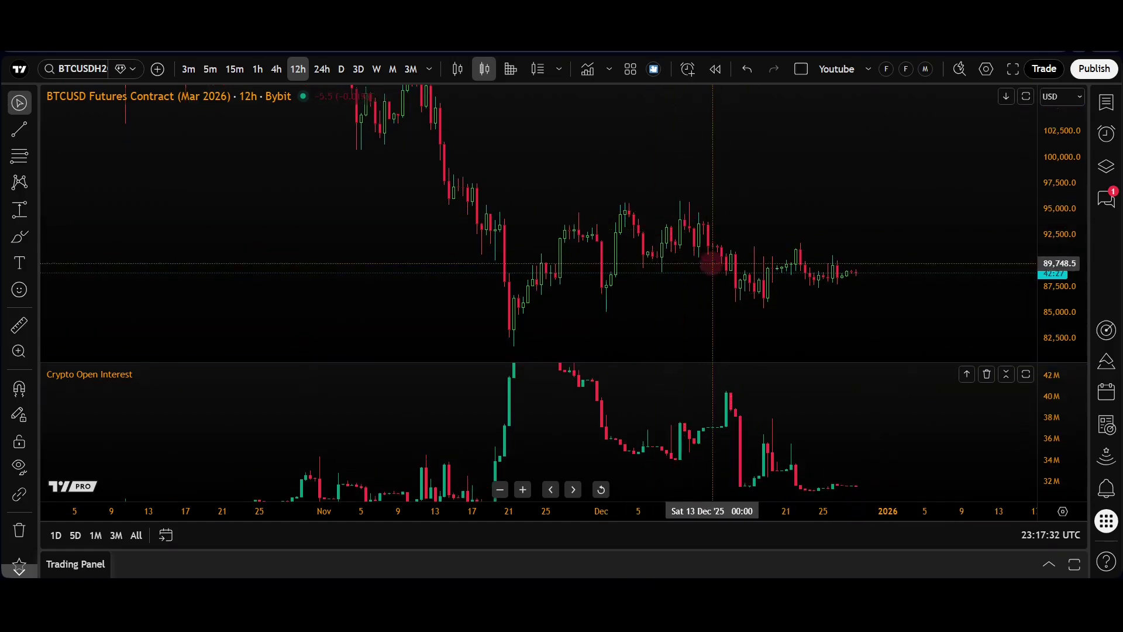
left_click(727, 398)
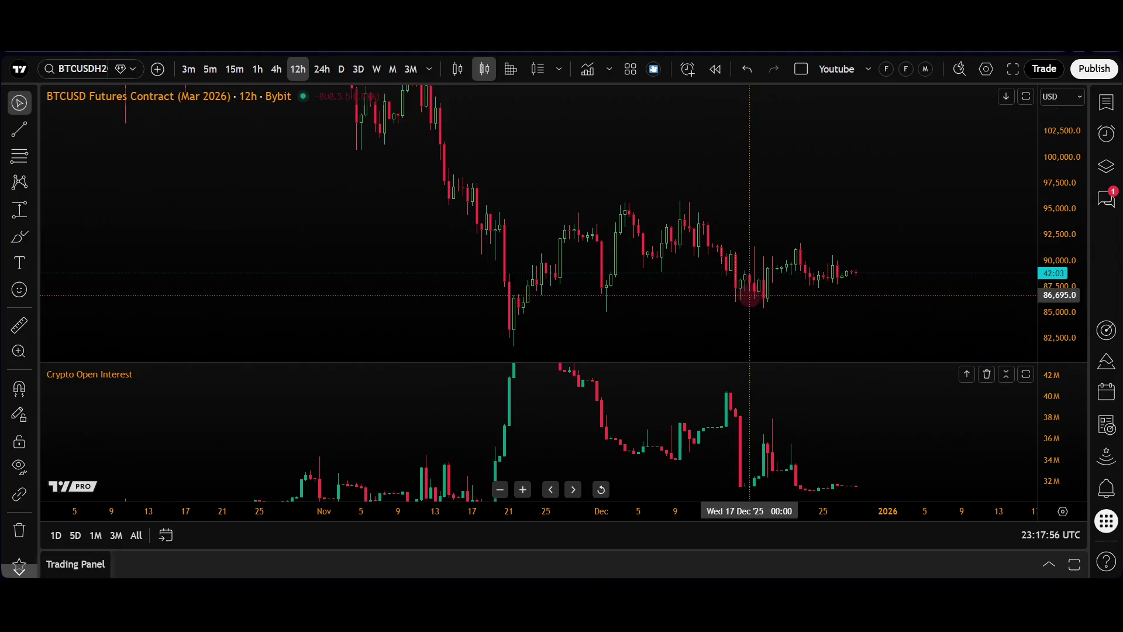
scroll(820, 311, "up", 2)
left_click_drag(1071, 280, 953, 291)
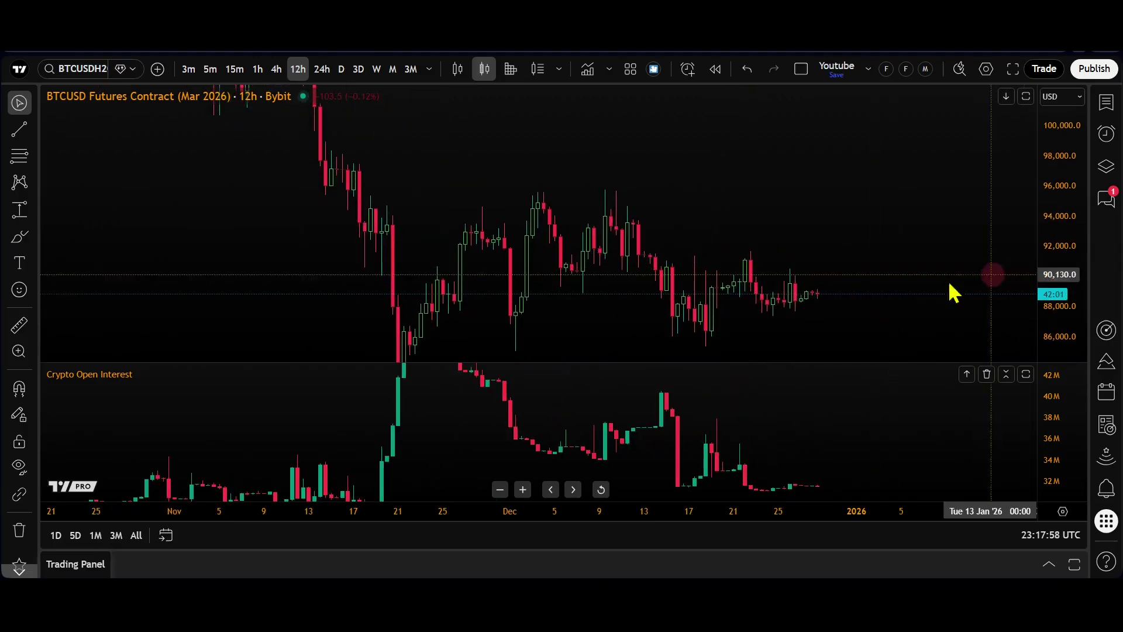
left_click_drag(910, 253, 928, 231)
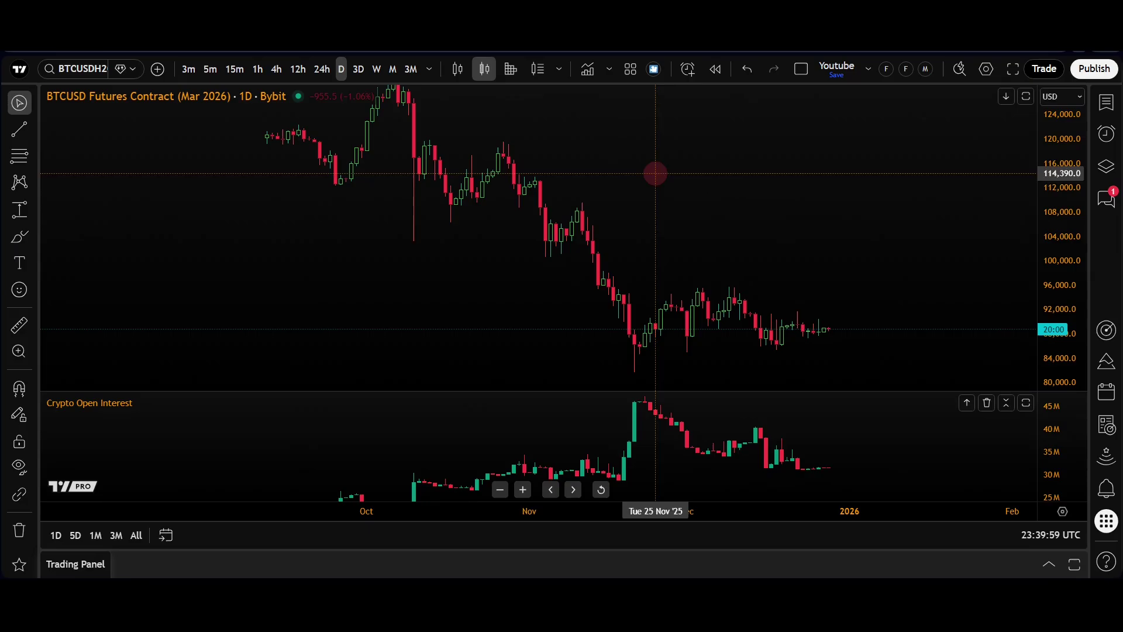
Switch the chart to the 1h timeframe and stretch the price scale so the recent candles are readable
left_click(258, 68)
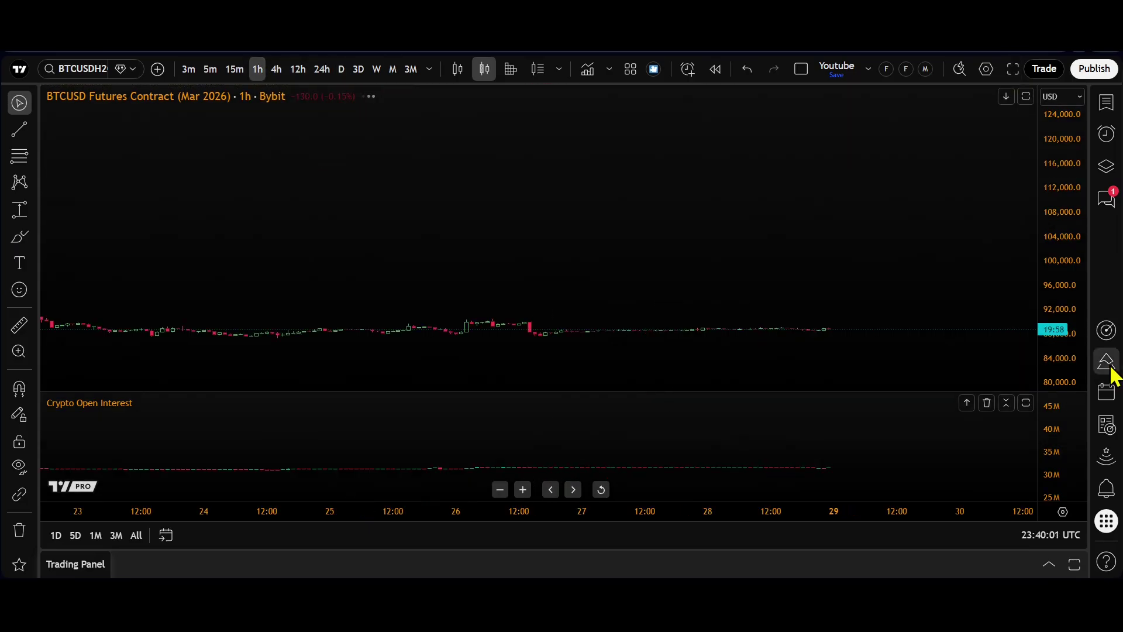
left_click_drag(1063, 359, 1034, 172)
left_click_drag(792, 283, 815, 120)
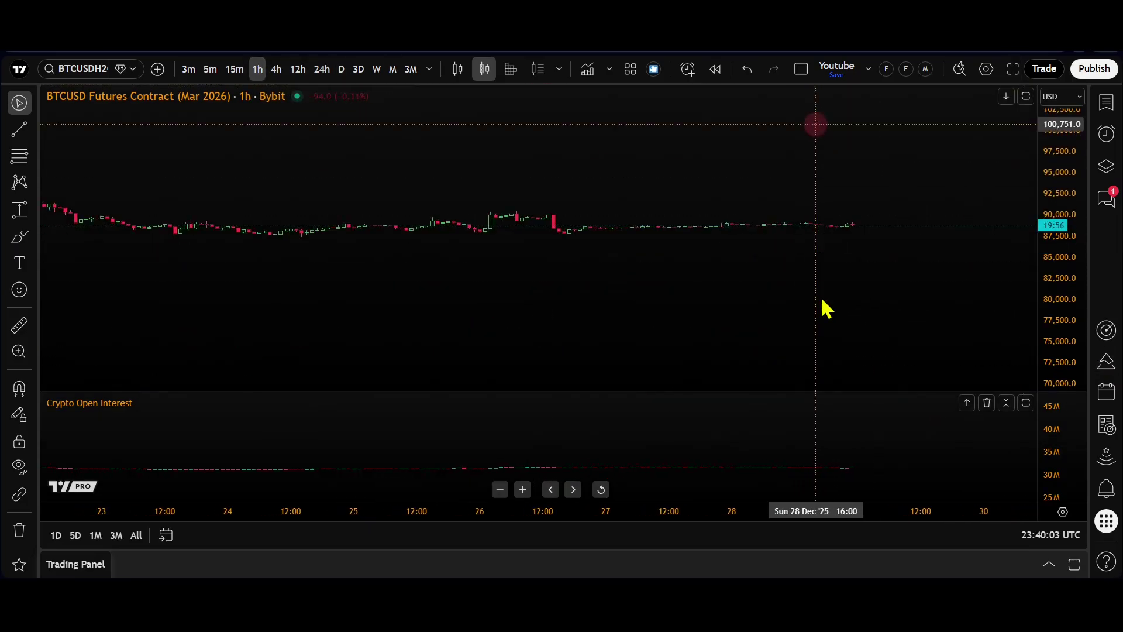
scroll(873, 299, "up", 3)
left_click_drag(1055, 363, 1058, 138)
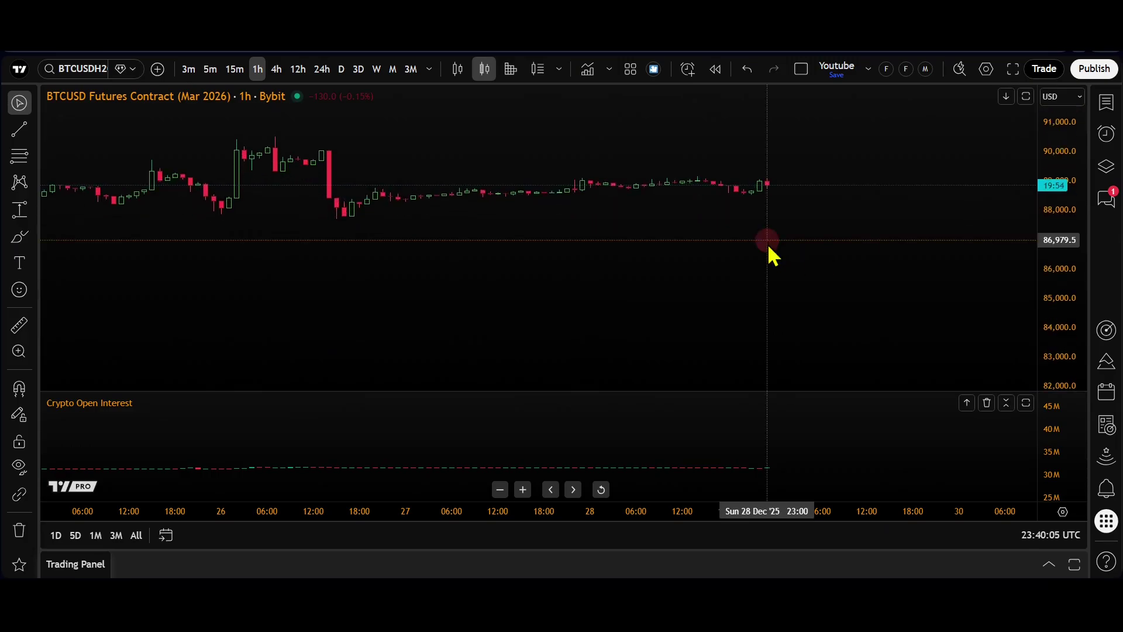
scroll(770, 253, "up", 2)
left_click_drag(1058, 199, 968, 233)
left_click_drag(872, 271, 1030, 334)
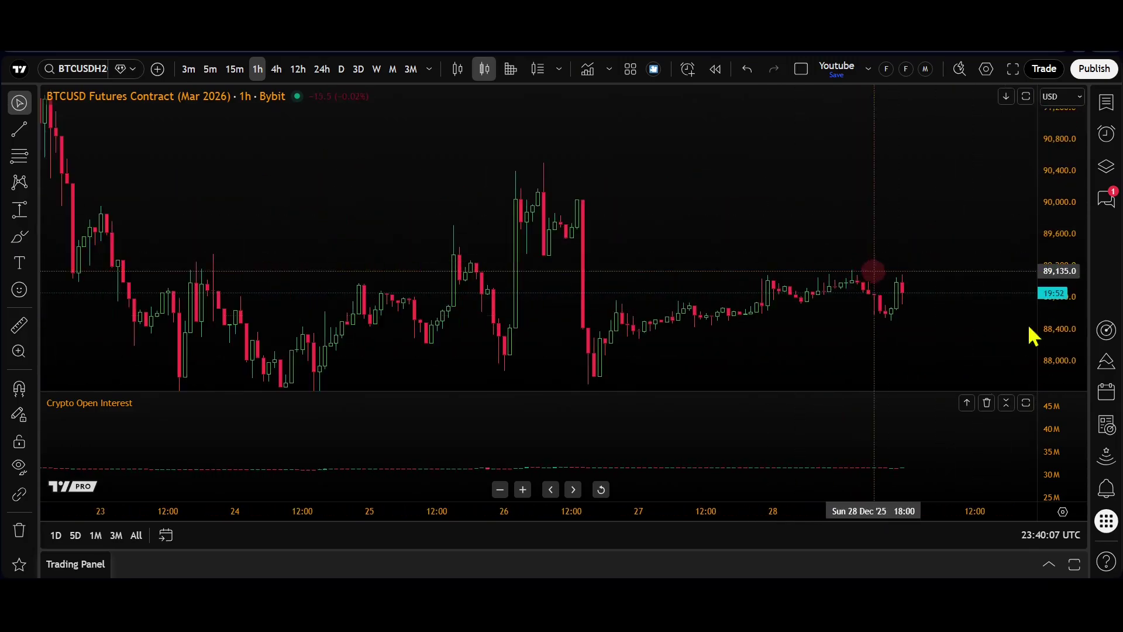
mouse_move(1065, 296)
left_mouse_down()
mouse_move(968, 270)
mouse_move(933, 113)
mouse_move(967, 323)
mouse_move(933, 283)
mouse_move(943, 252)
mouse_move(702, 319)
mouse_move(784, 231)
mouse_move(903, 244)
left_mouse_up()
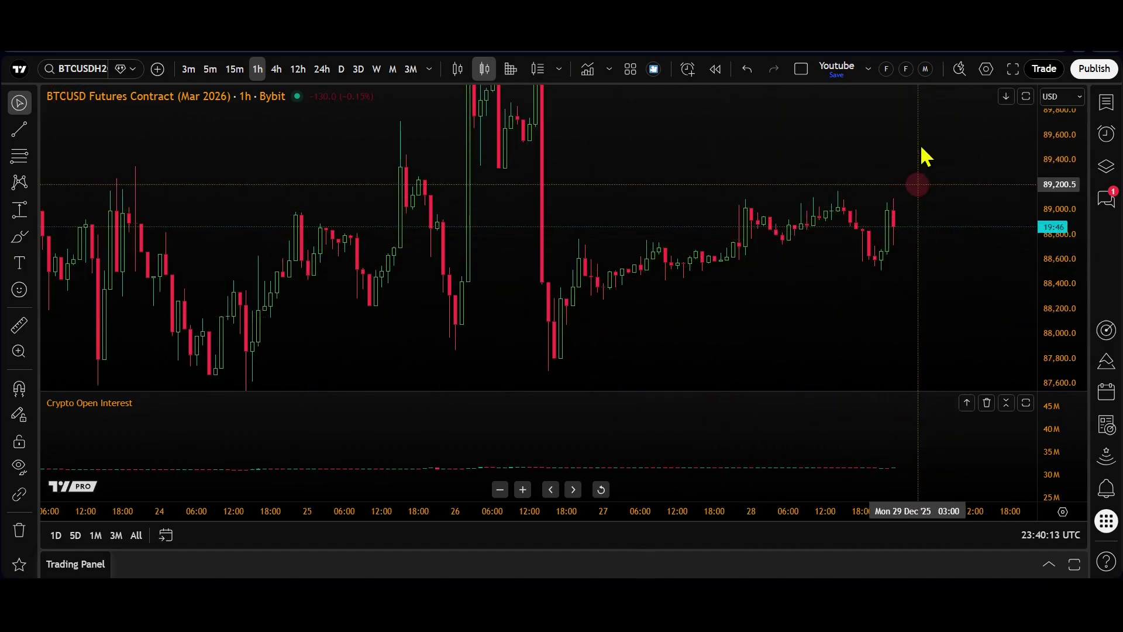
Change the chart type to Volume footprint, with the delta and buy/sell figures of the latest hourly candles legible
left_click(560, 69)
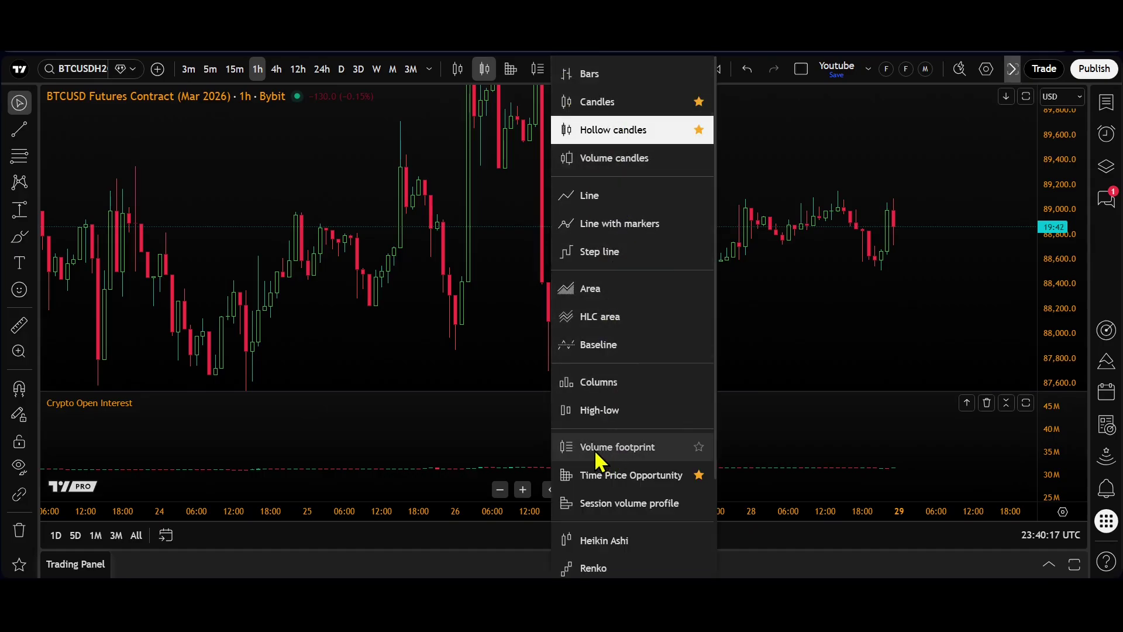
left_click(618, 447)
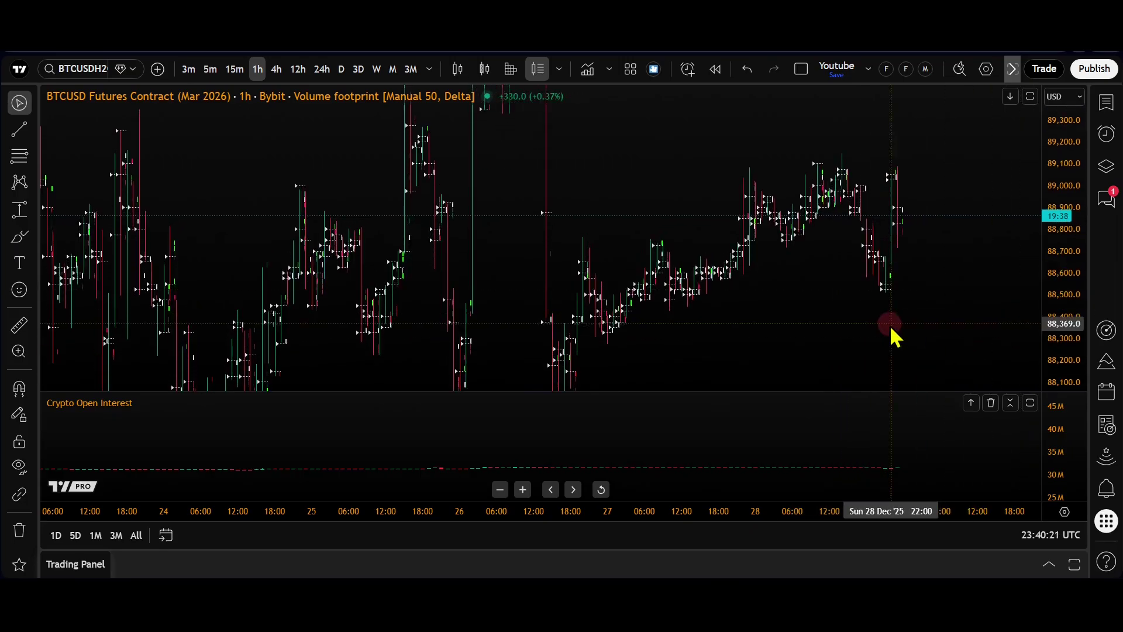
scroll(893, 333, "up", 5)
mouse_move(892, 334)
left_mouse_down()
mouse_move(547, 351)
mouse_move(895, 333)
mouse_move(946, 351)
left_mouse_up()
scroll(945, 352, "up", 4)
scroll(946, 351, "up", 2)
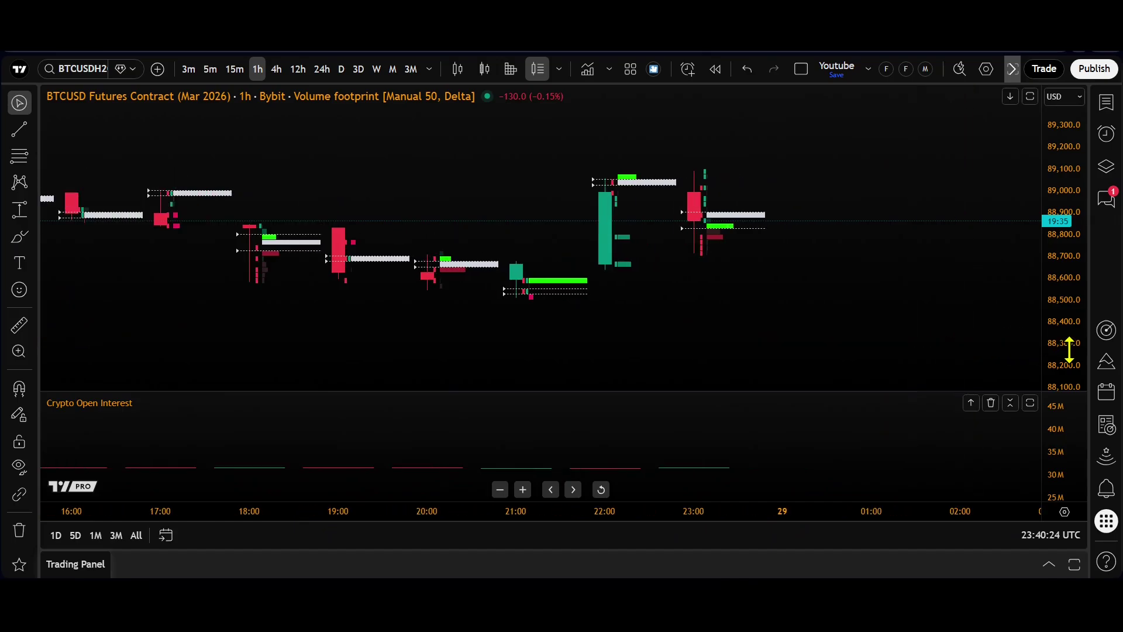
double_click(1068, 308)
scroll(925, 318, "up", 3)
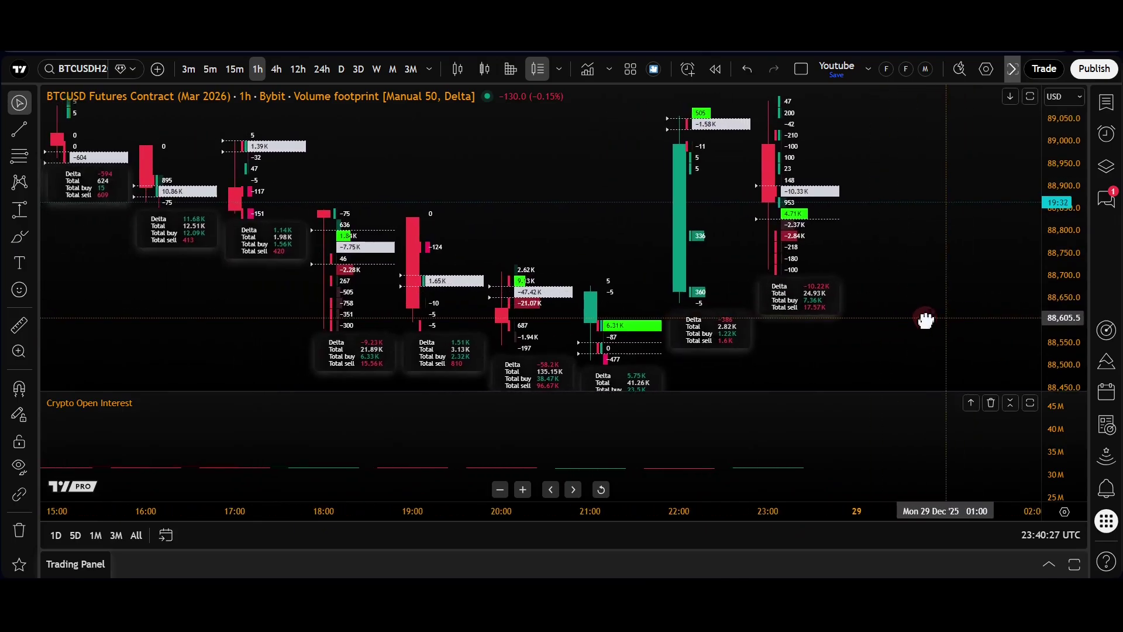
left_click_drag(1047, 292, 1047, 275)
left_click_drag(875, 319, 926, 344)
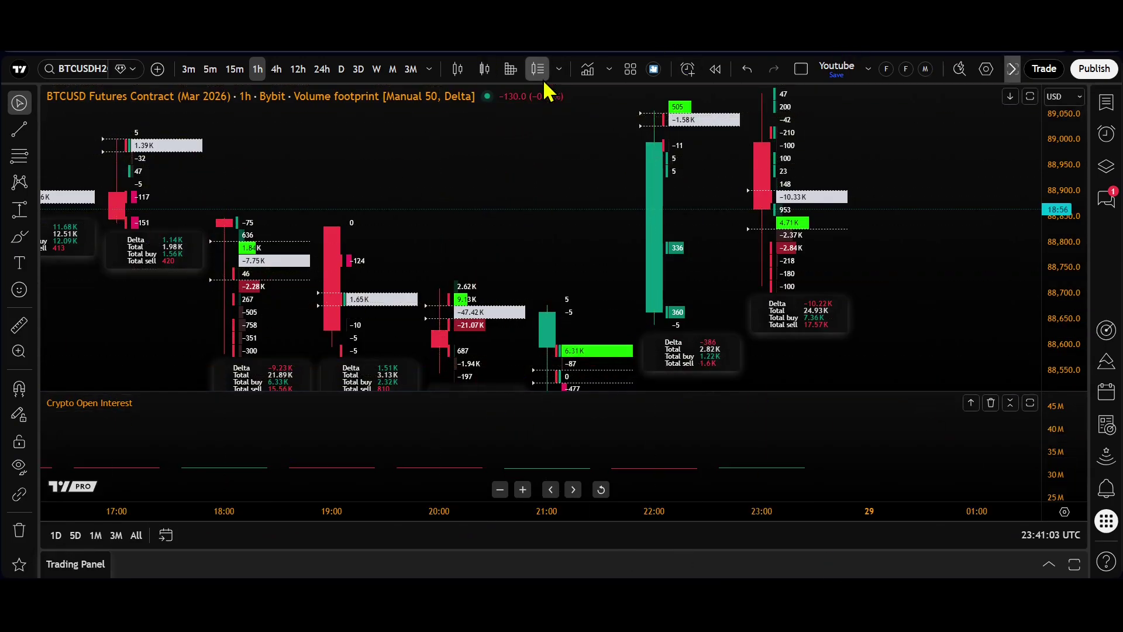
Examine the hourly footprint candles of 28 December against the Crypto Open Interest pane
left_click(679, 457)
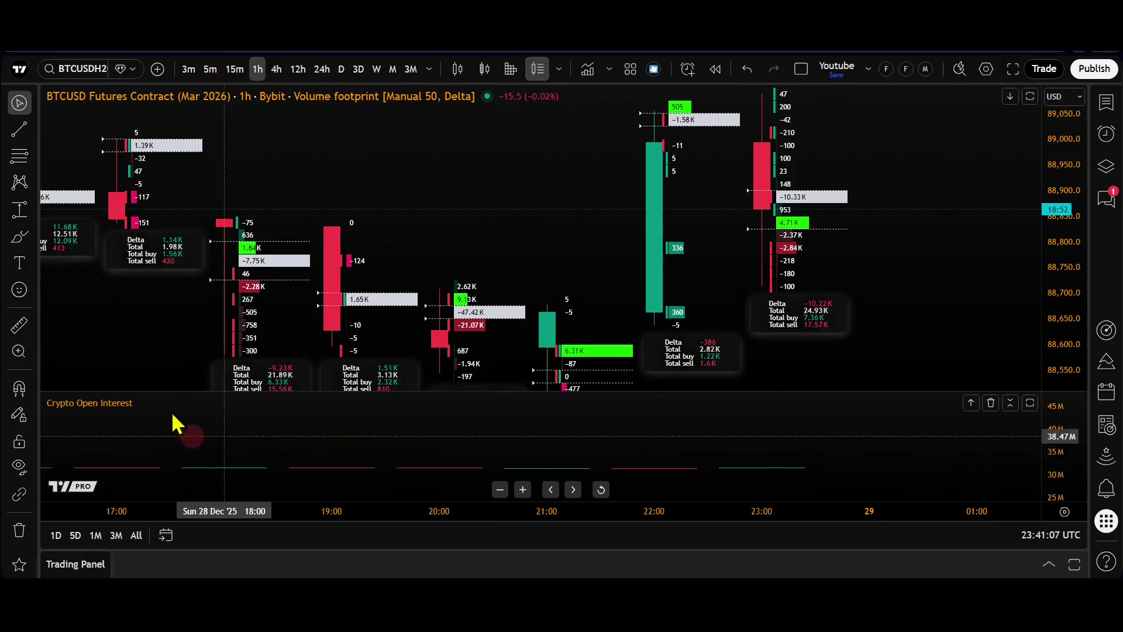
left_click(156, 454)
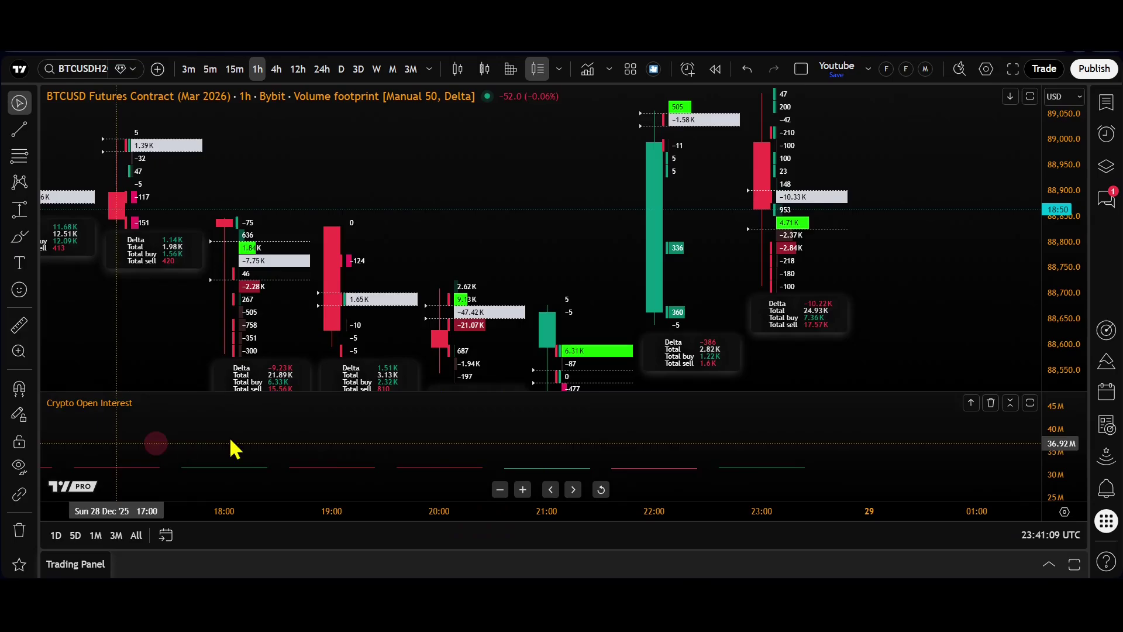
scroll(380, 451, "down", 5)
left_click(567, 448)
left_click(353, 208)
left_click(612, 312)
left_click(850, 488)
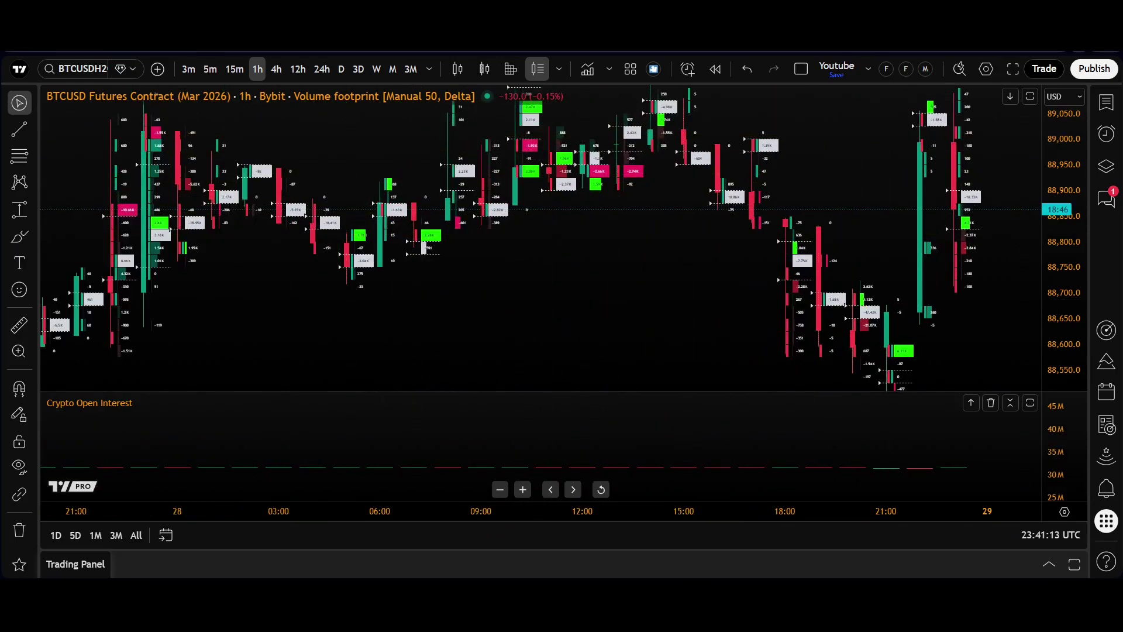
left_click(752, 381)
left_click(890, 446)
left_click(852, 463)
left_click(560, 381)
left_click(597, 223)
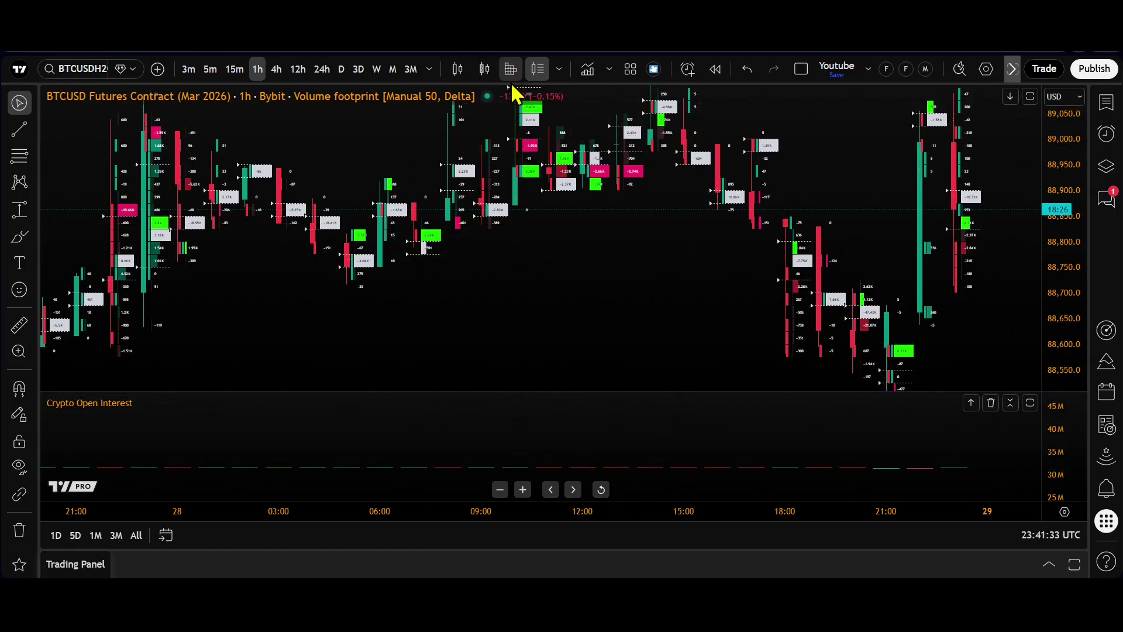
Return the chart type to hollow candles and fit the price scale to the recent hourly candles
left_click(485, 68)
scroll(650, 296, "down", 3)
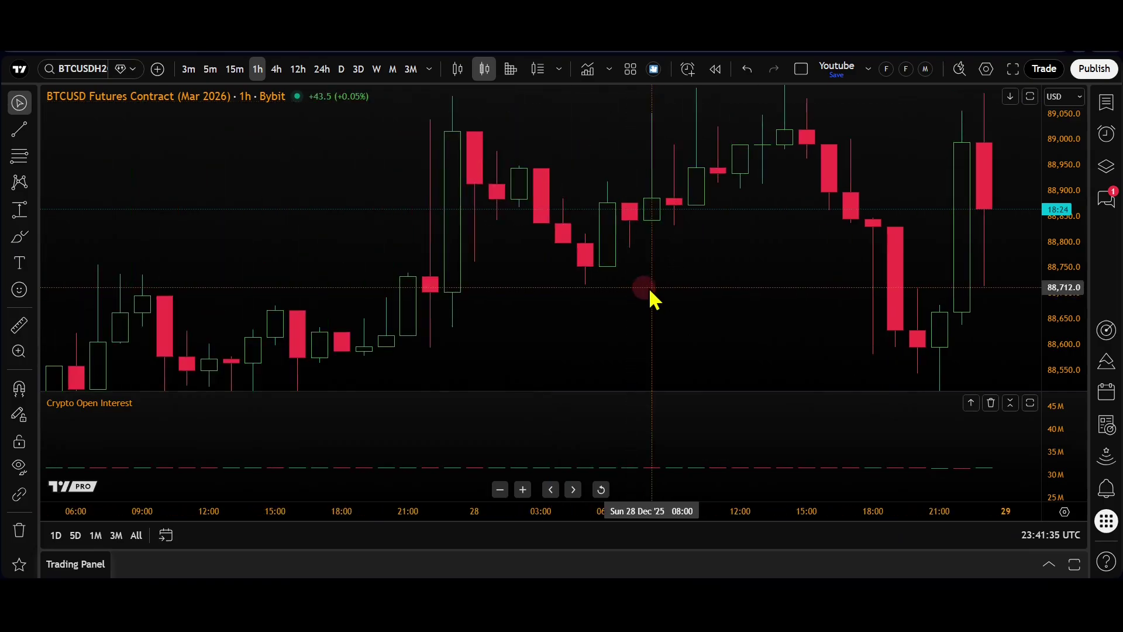
scroll(719, 293, "down", 2)
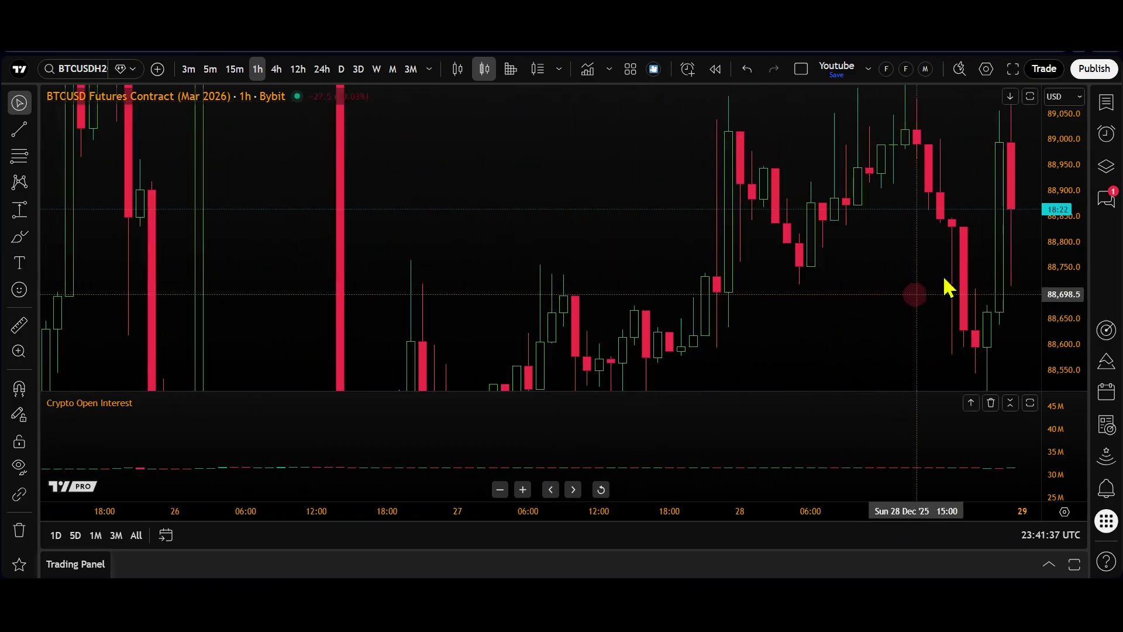
left_click_drag(1058, 168, 1071, 309)
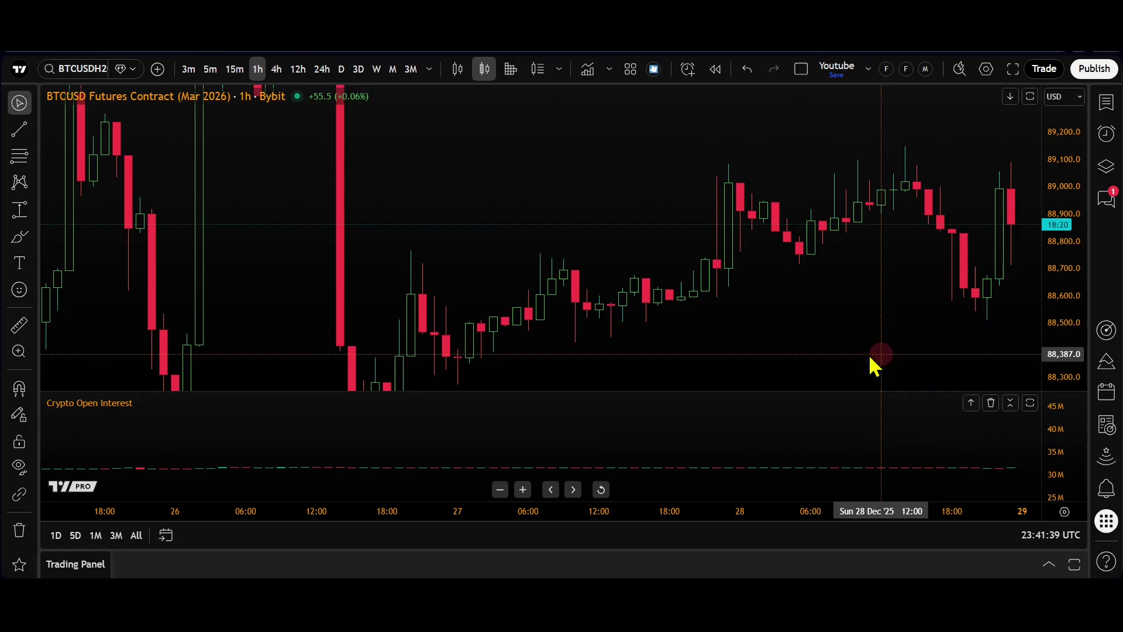
left_click_drag(872, 320, 851, 321)
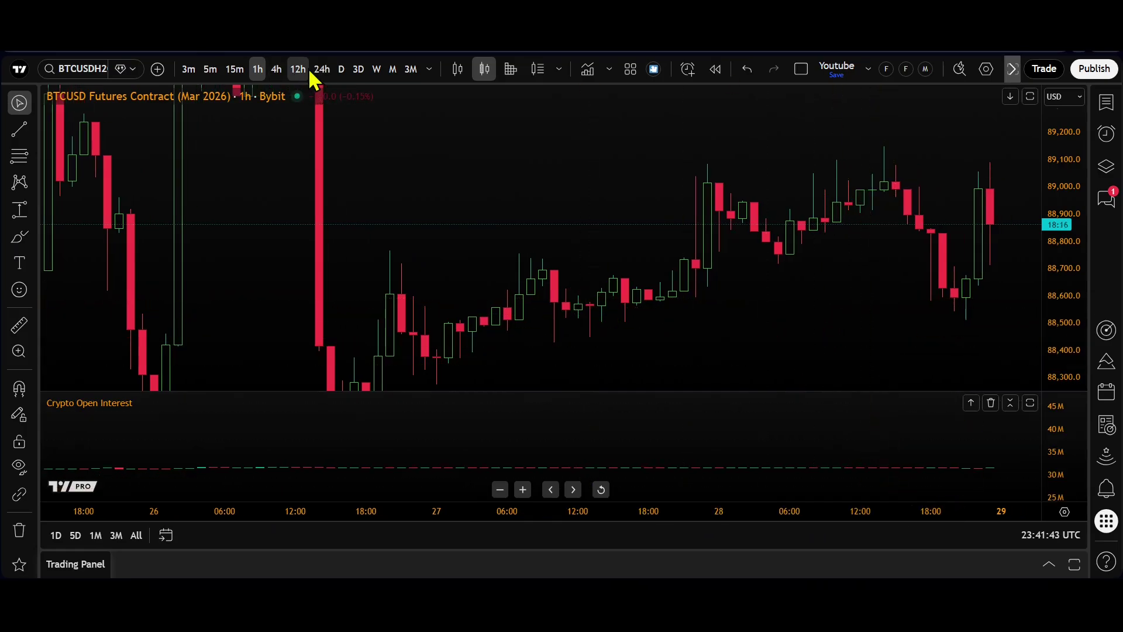
Switch the chart to the daily timeframe and compress the price scale to compare December's candles with open interest
left_click(341, 71)
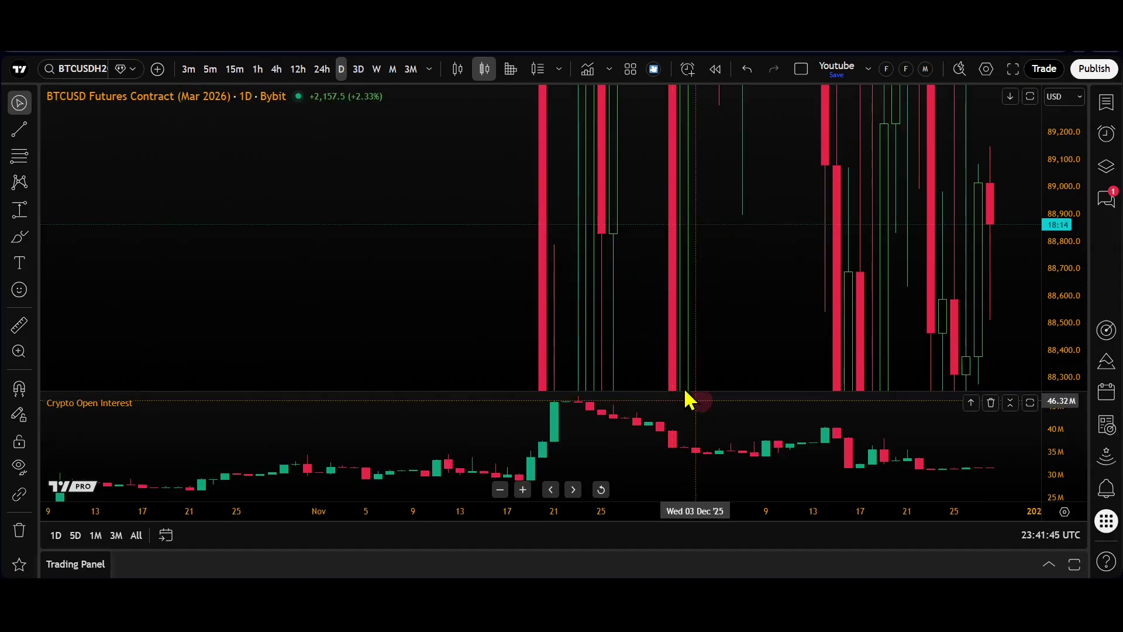
scroll(684, 386, "up", 5)
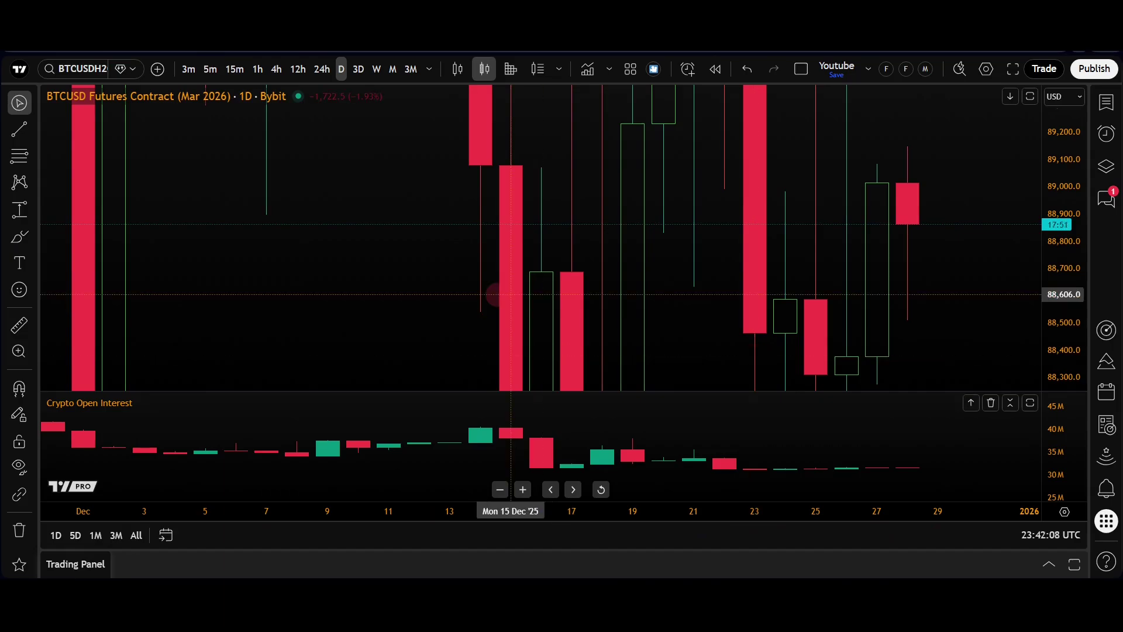
left_click_drag(1063, 167, 1064, 380)
left_click(853, 298)
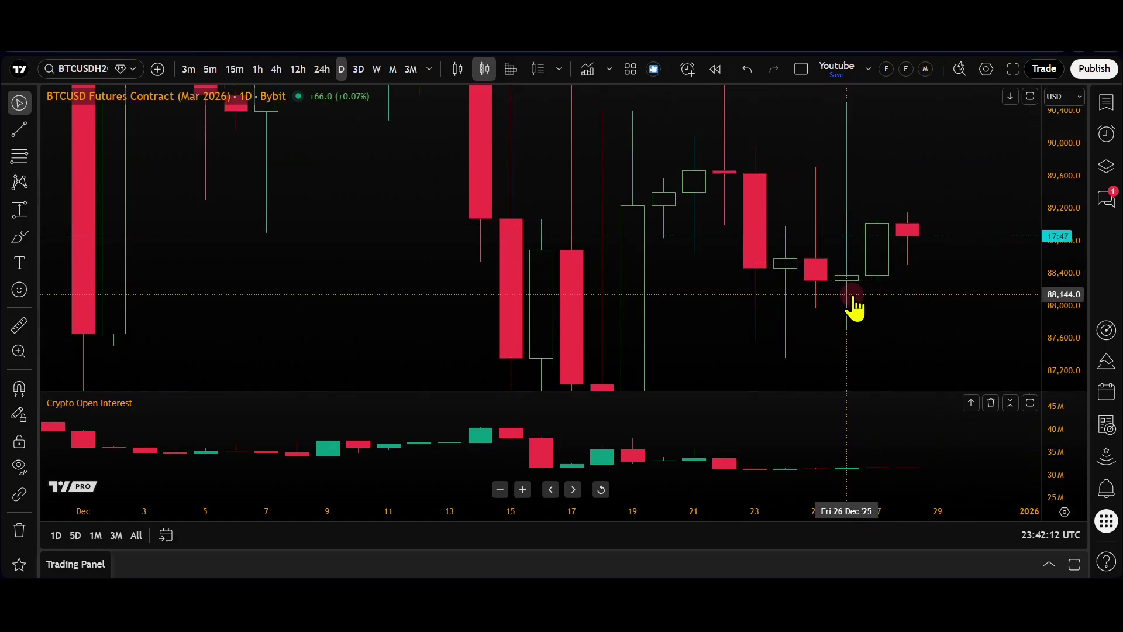
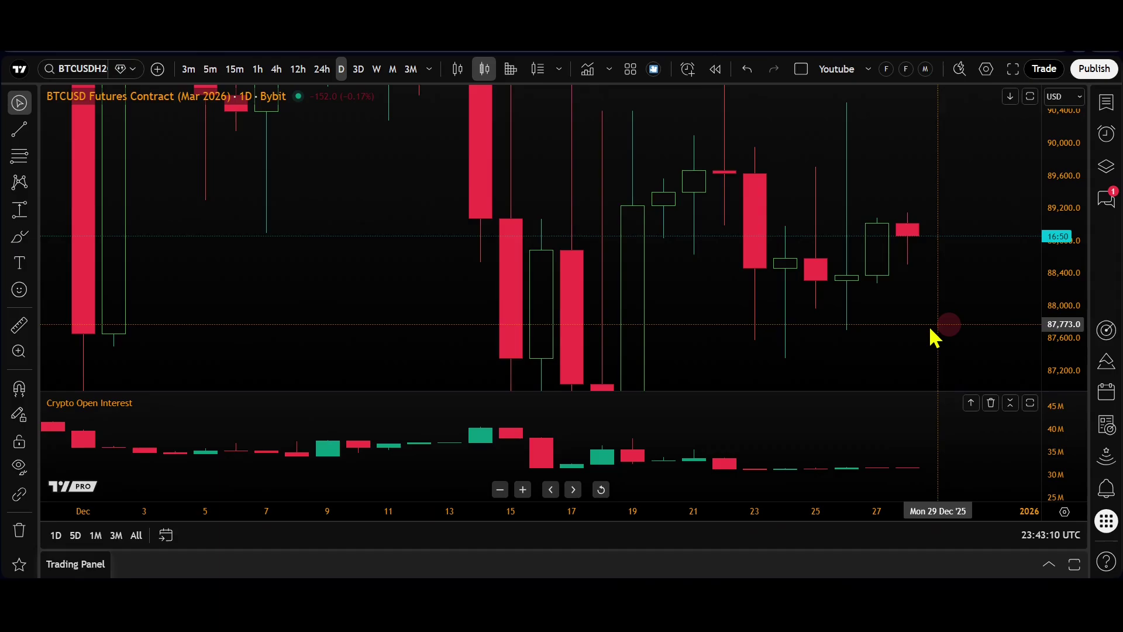
scroll(933, 338, "down", 1)
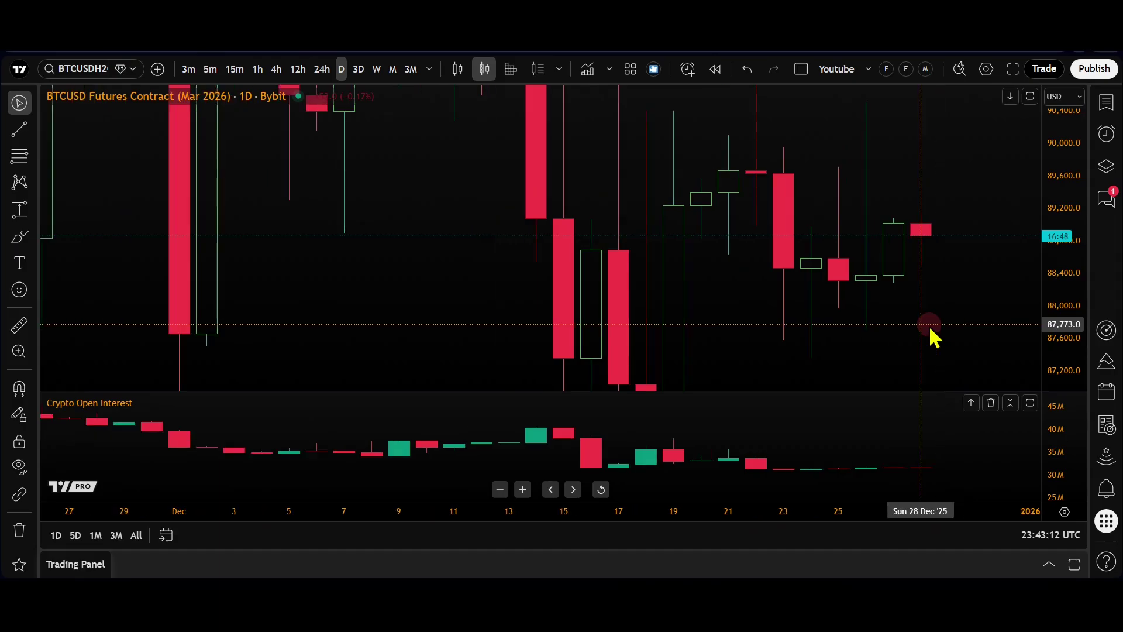